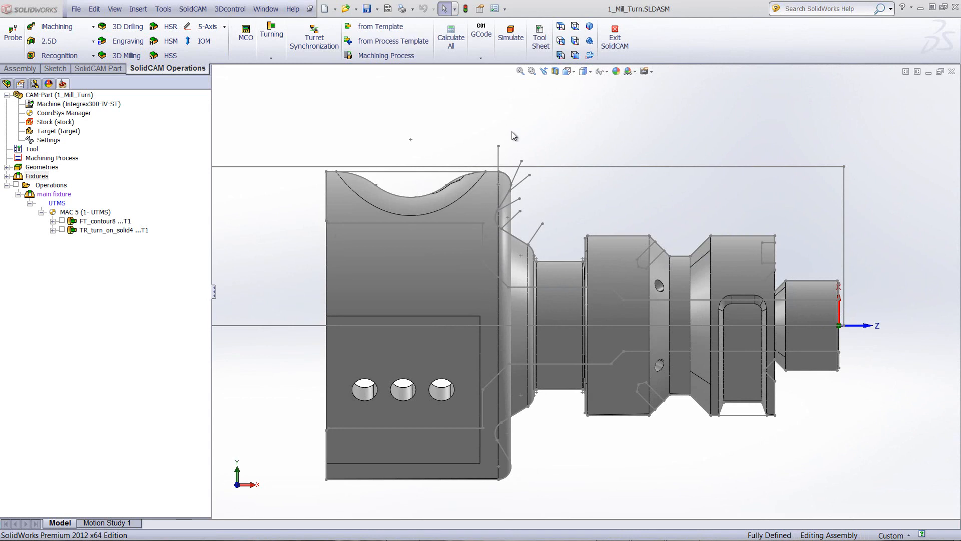
Suppress the TR_turn_on_solid4 operation and add a Balanced Rough turning operation after it
{"action": "left_click", "coordinate": [100, 230]}
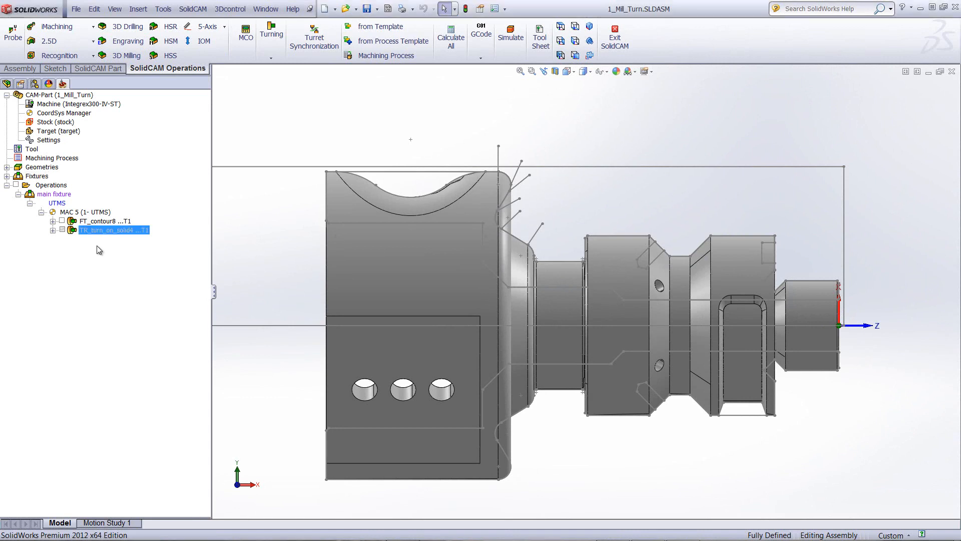
{"action": "right_click", "coordinate": [95, 229]}
{"action": "mouse_move", "coordinate": [150, 106]}
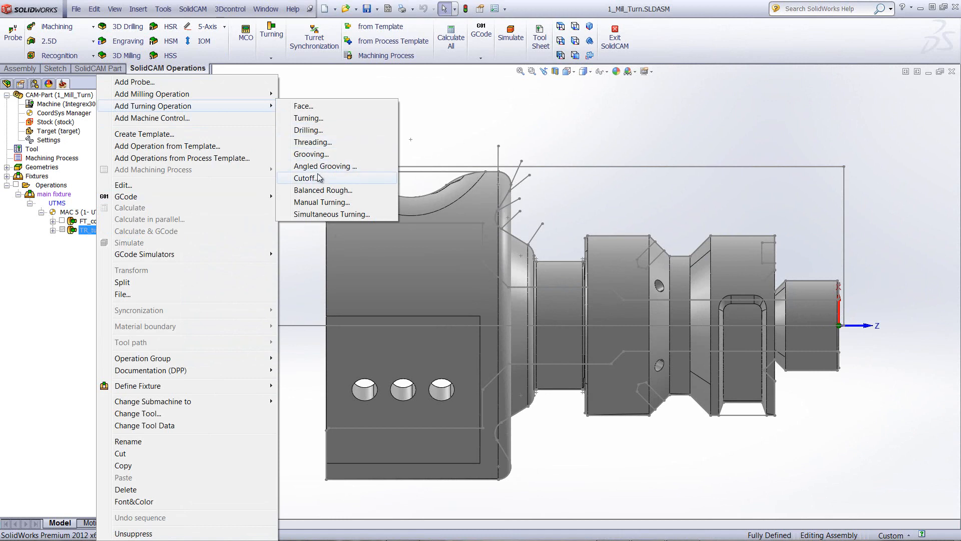
{"action": "left_click", "coordinate": [318, 191]}
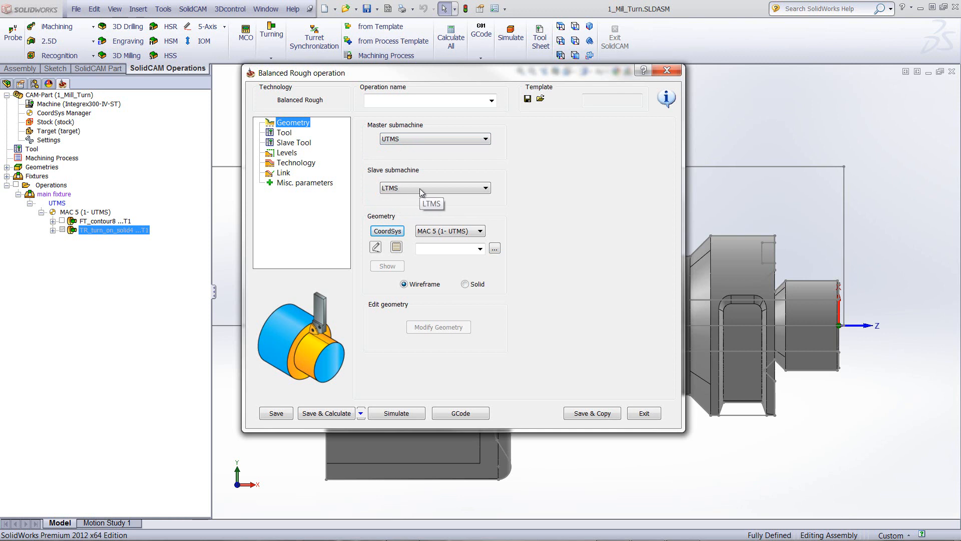
Define the balanced rough geometry as Solid and choose the existing turn_on_solid4 geometry
{"action": "left_click", "coordinate": [466, 284]}
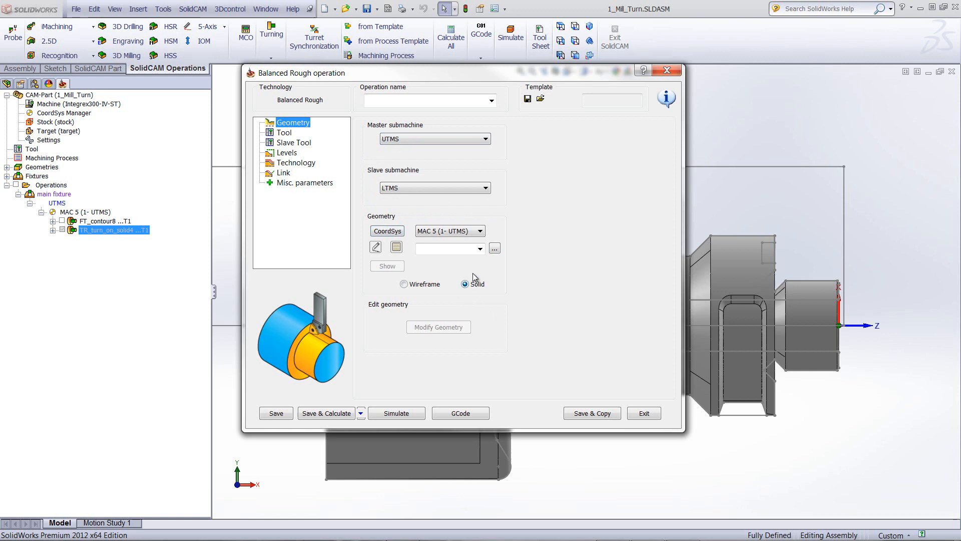
{"action": "left_click", "coordinate": [480, 248]}
{"action": "left_click", "coordinate": [449, 294]}
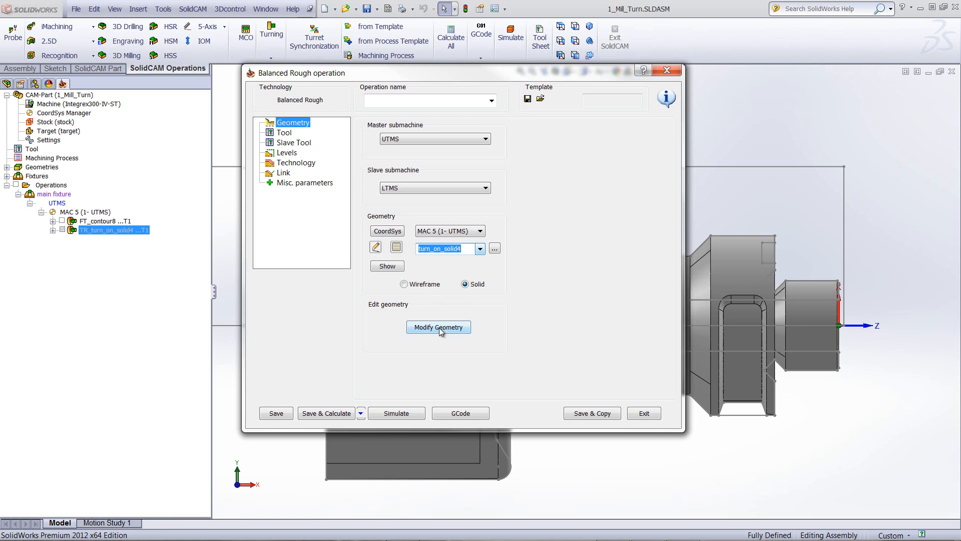
Assign Ext.Rough tool 1 at UT position 1A as the master tool and orient it vertically above the part's front end
{"action": "left_click", "coordinate": [286, 133]}
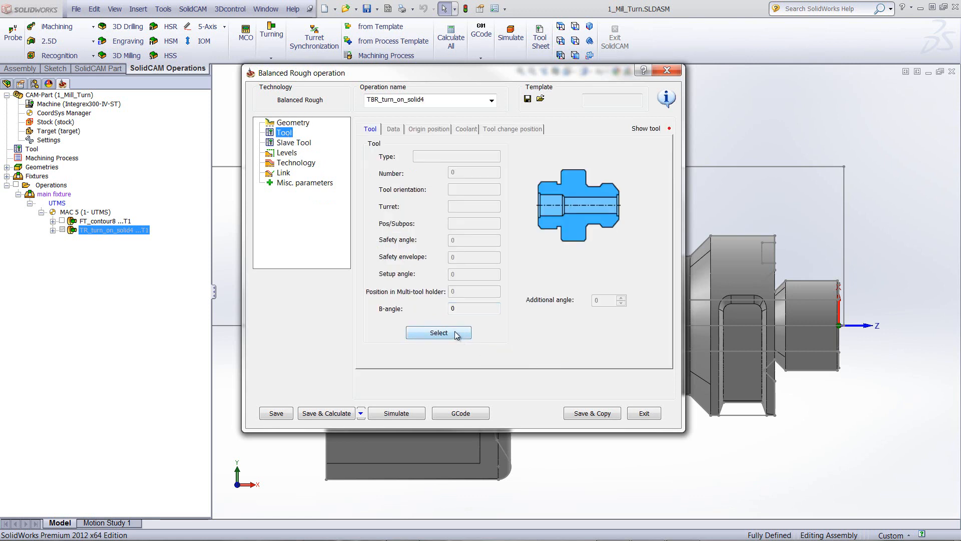
{"action": "left_click", "coordinate": [438, 333]}
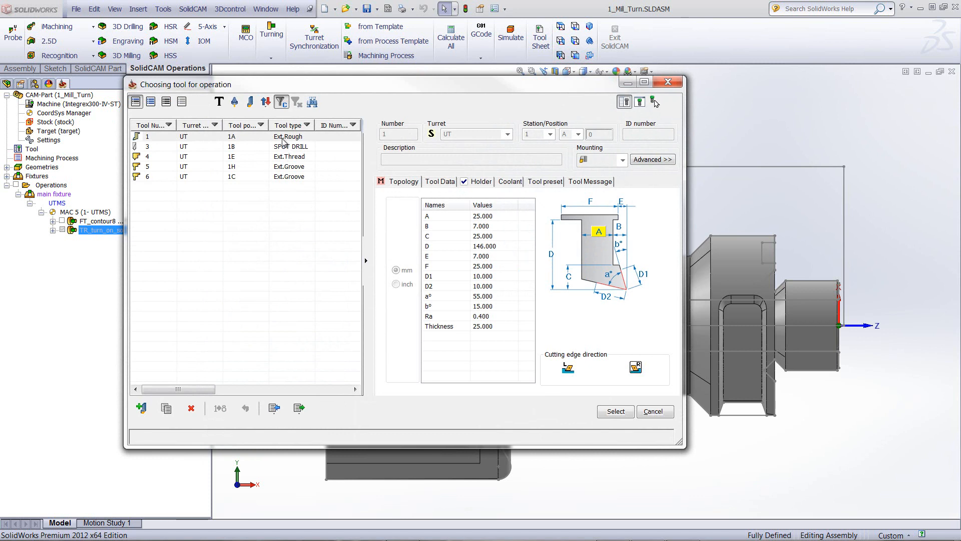
{"action": "left_click", "coordinate": [606, 413]}
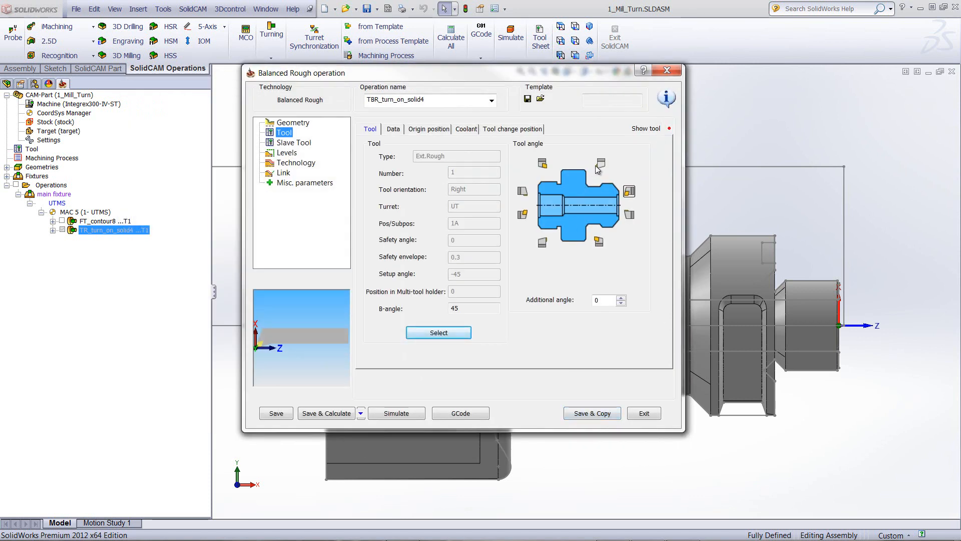
{"action": "left_click", "coordinate": [600, 164]}
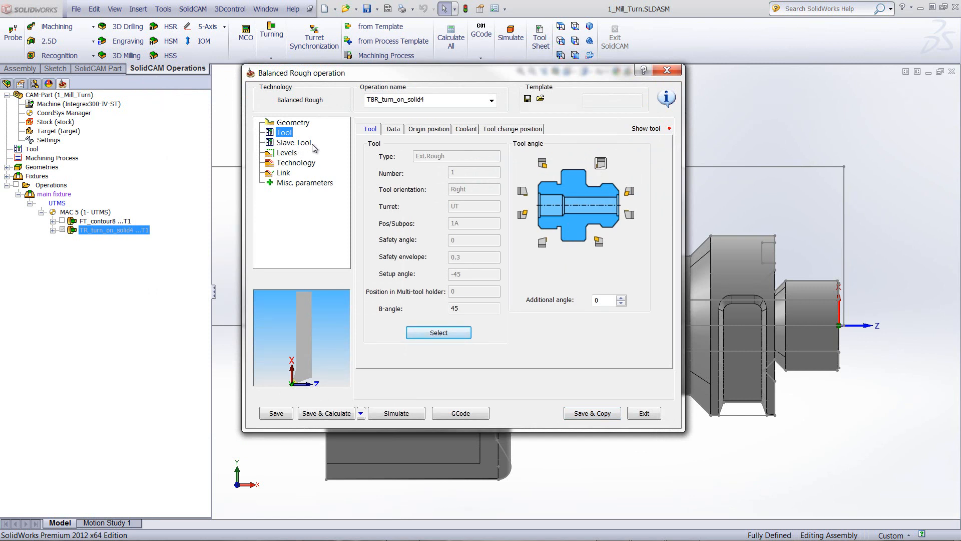
Assign Ext.Rough tool 2 at LT position 1A as the slave tool
{"action": "left_click", "coordinate": [293, 144]}
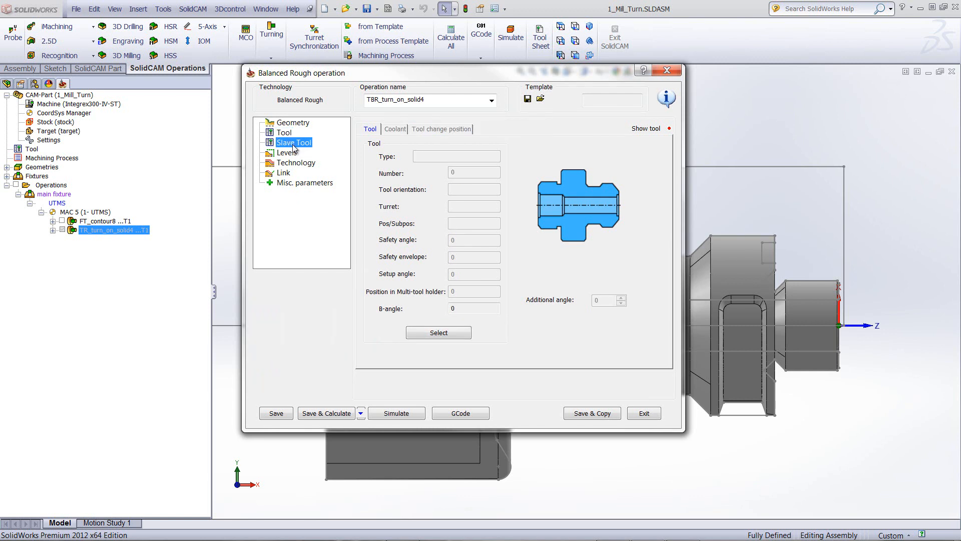
{"action": "left_click", "coordinate": [434, 333]}
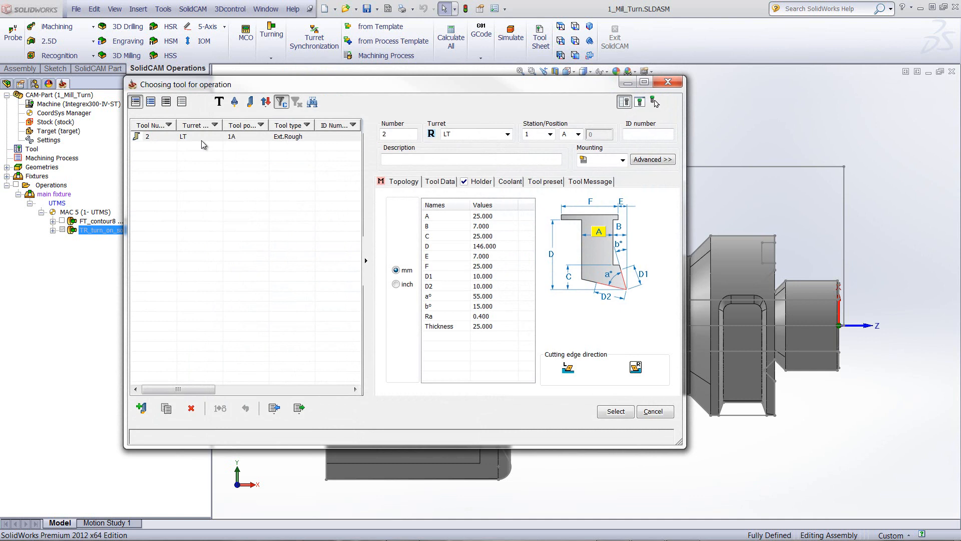
{"action": "left_click", "coordinate": [200, 137]}
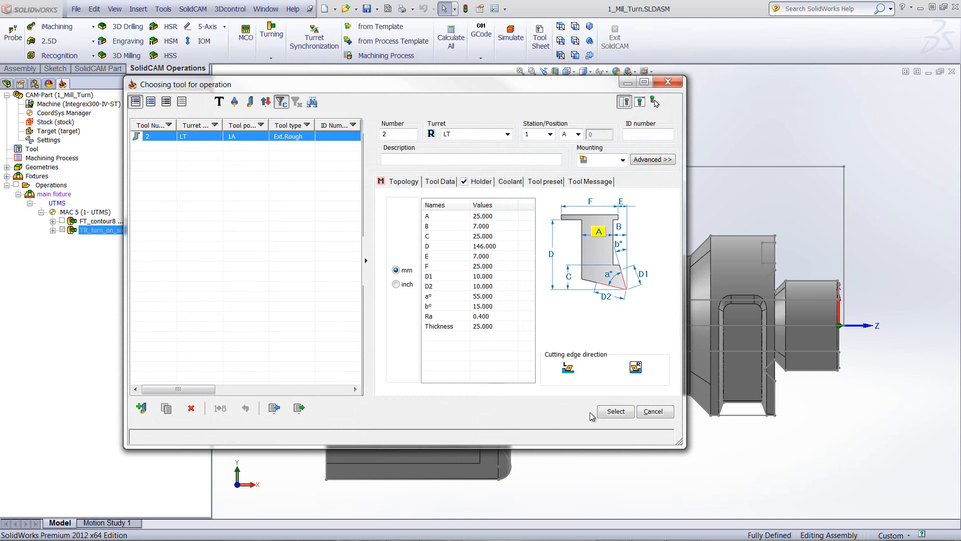
{"action": "left_click", "coordinate": [616, 411]}
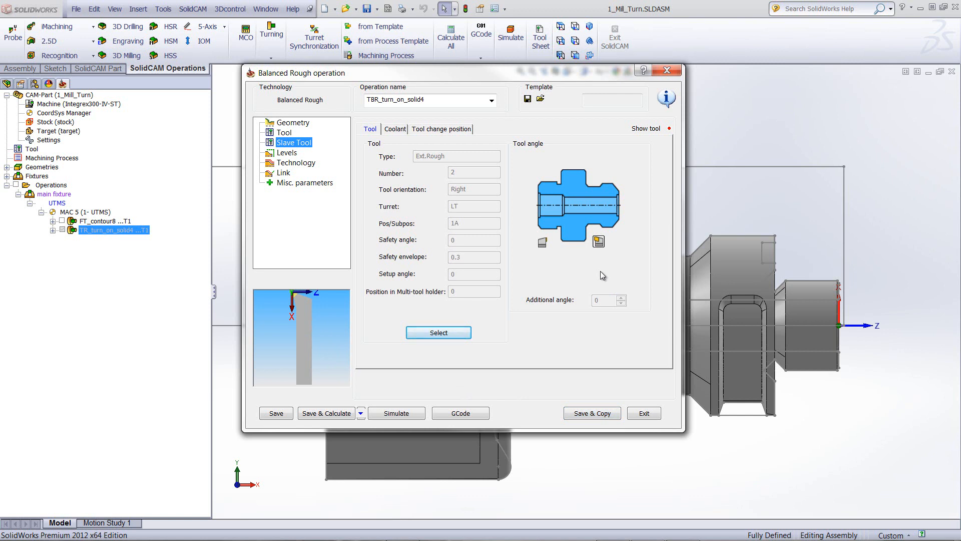
Choose Simultaneous as the balanced mode in the operation's technology settings
{"action": "left_click", "coordinate": [287, 163]}
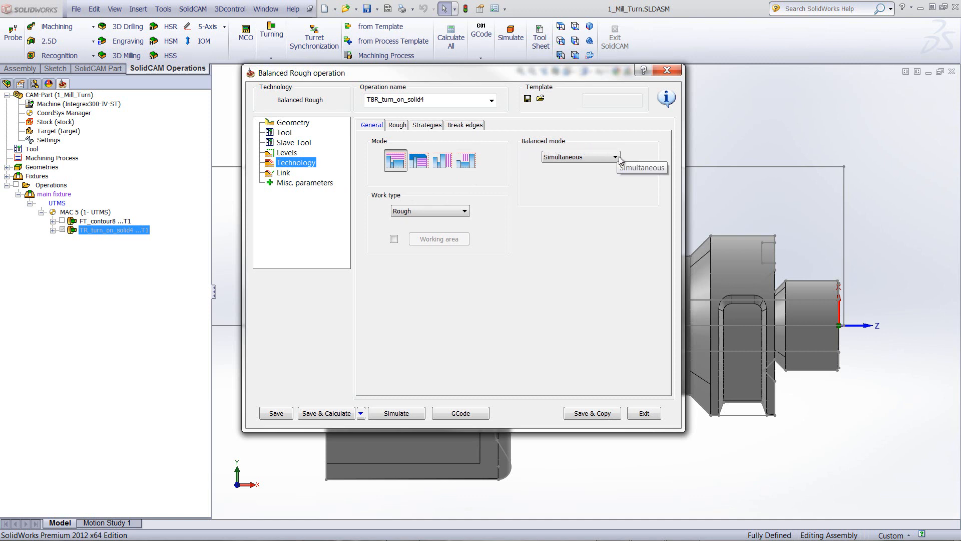
{"action": "left_click", "coordinate": [583, 158]}
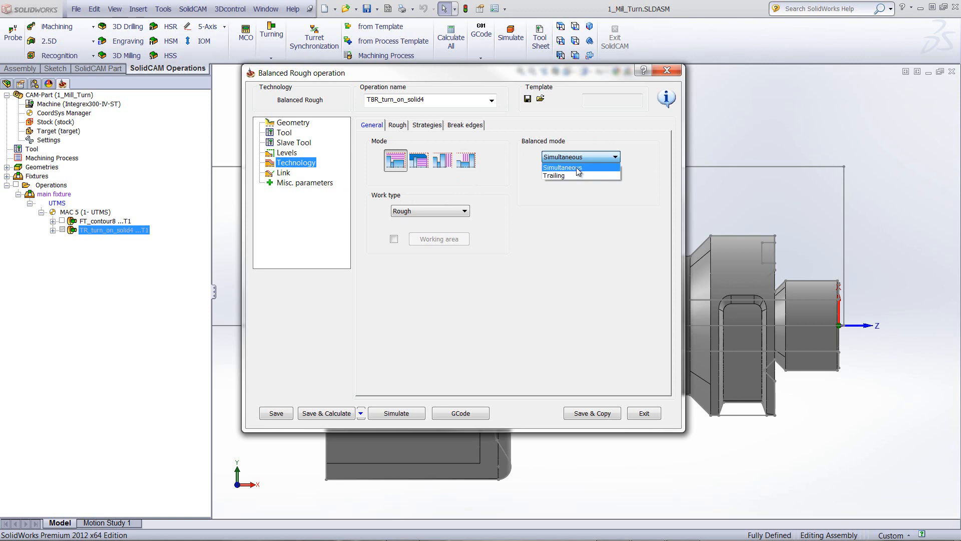
{"action": "left_click", "coordinate": [579, 169]}
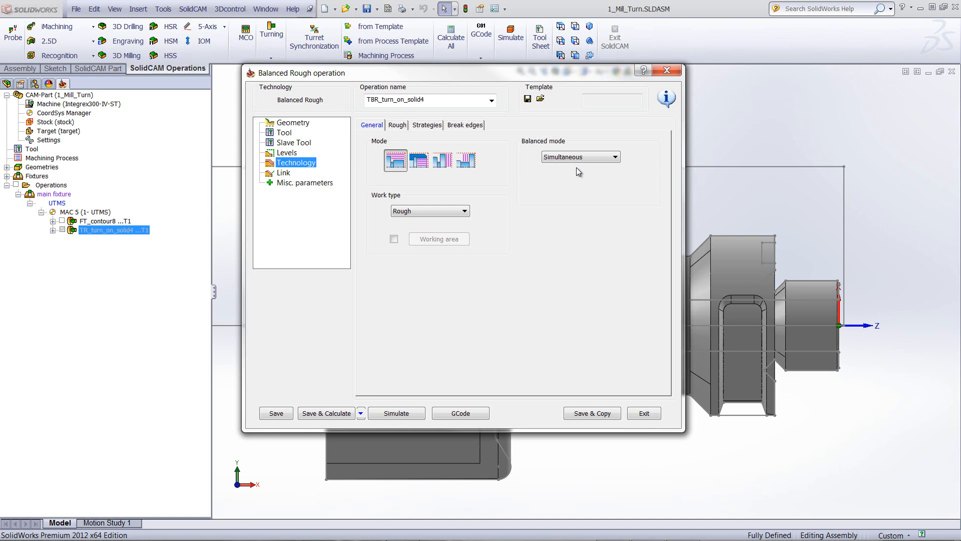
Set the roughing step down to 2.5 and the rough offset distances to 0.3 in X and 0.1 in Z
{"action": "left_click", "coordinate": [398, 126]}
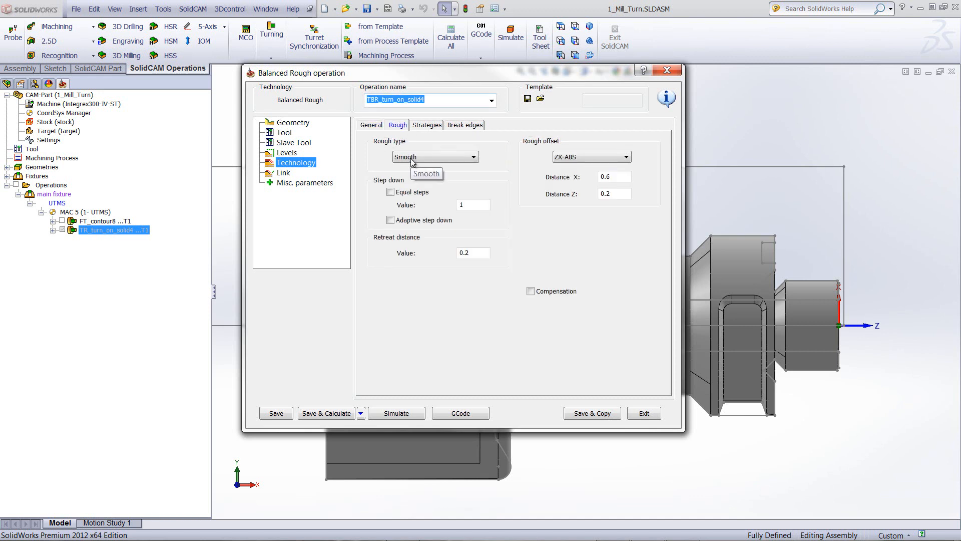
{"action": "double_click", "coordinate": [485, 205]}
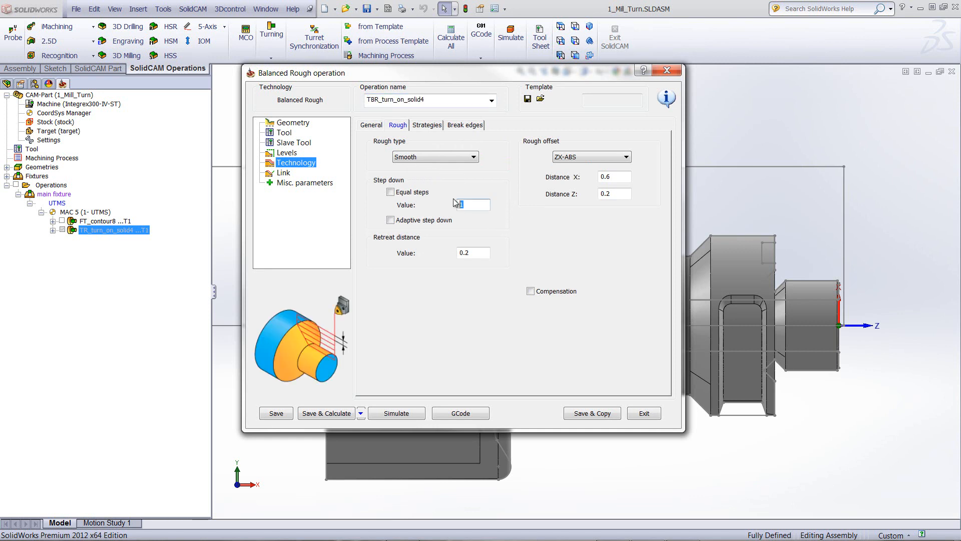
{"action": "type", "text": "2.5"}
{"action": "double_click", "coordinate": [610, 176]}
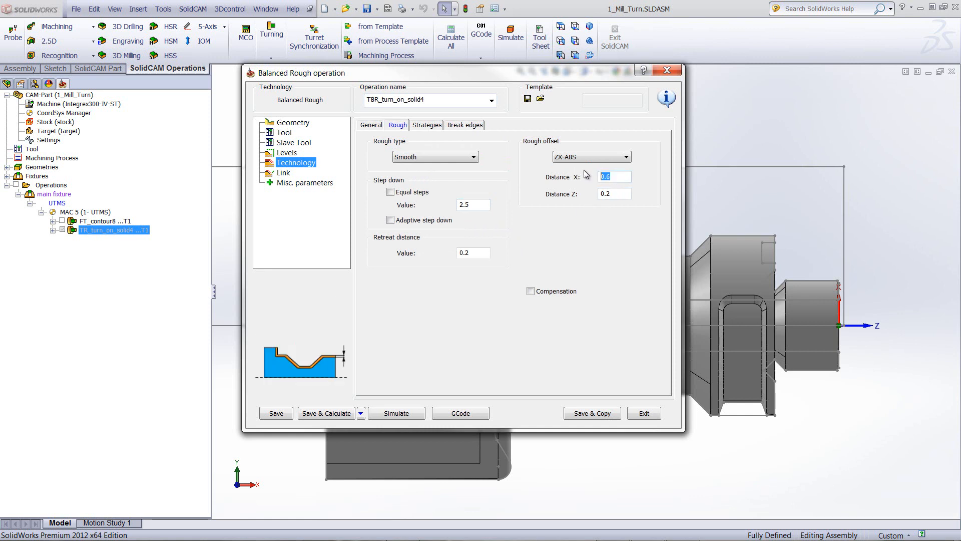
{"action": "type", "text": ".3"}
{"action": "double_click", "coordinate": [616, 194]}
{"action": "type", "text": ".1"}
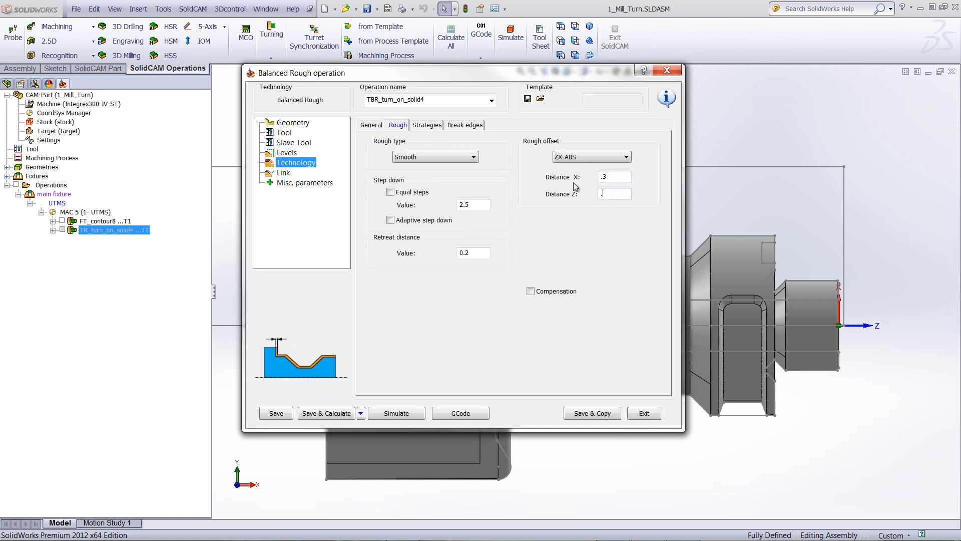
Set the roughing strategy to non-descending motions, then save and calculate the operation
{"action": "left_click", "coordinate": [426, 126]}
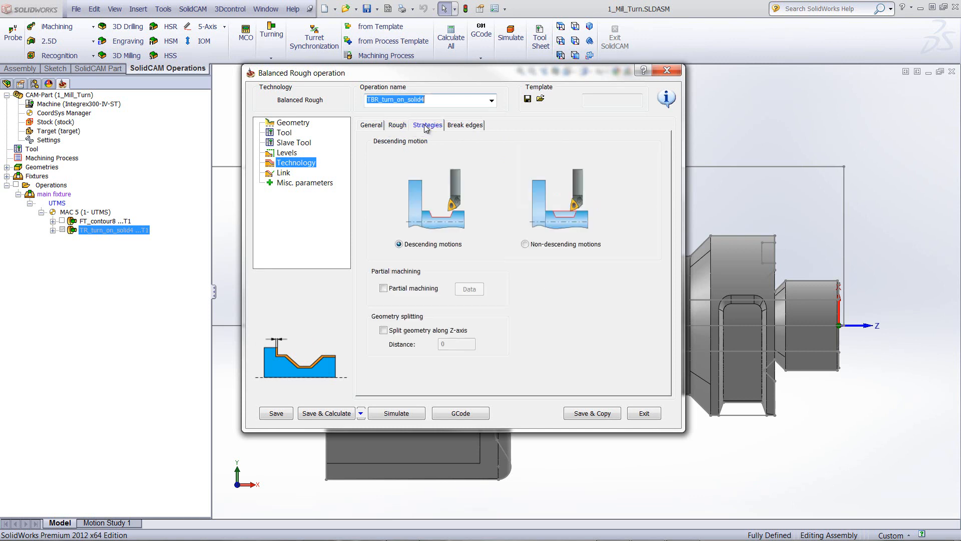
{"action": "left_click", "coordinate": [525, 244]}
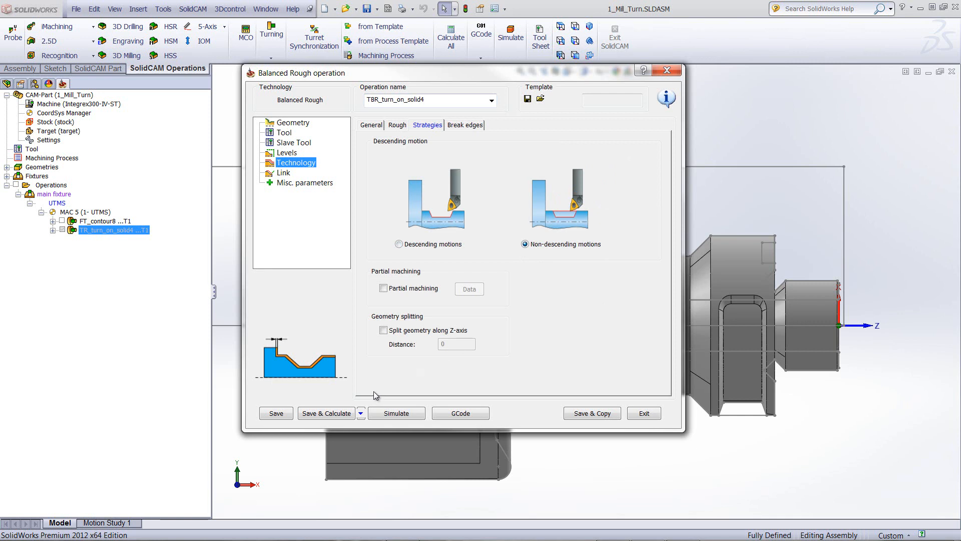
{"action": "left_click", "coordinate": [327, 413]}
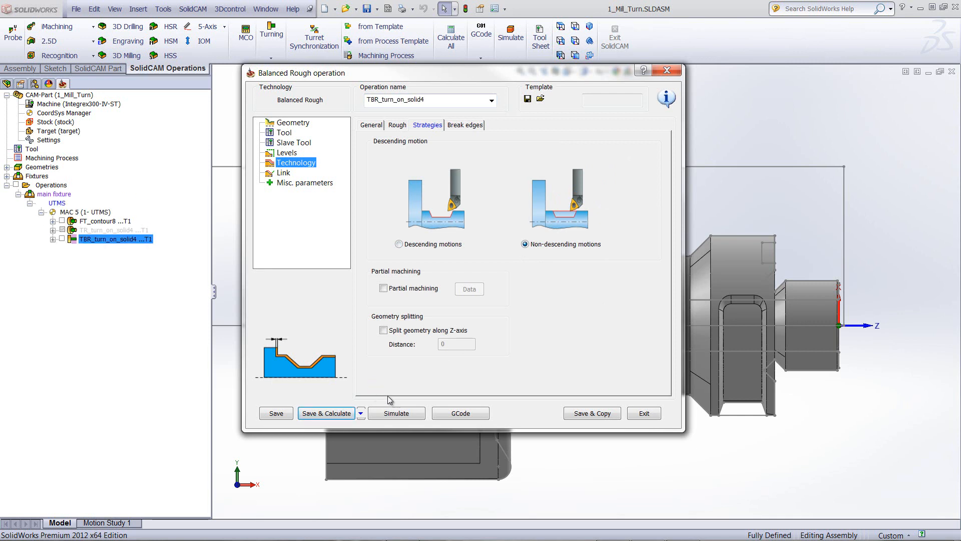
Run the turning simulation of the simultaneous balanced roughing to examine both tools' cuts, and exit the simulation
{"action": "left_click", "coordinate": [389, 411]}
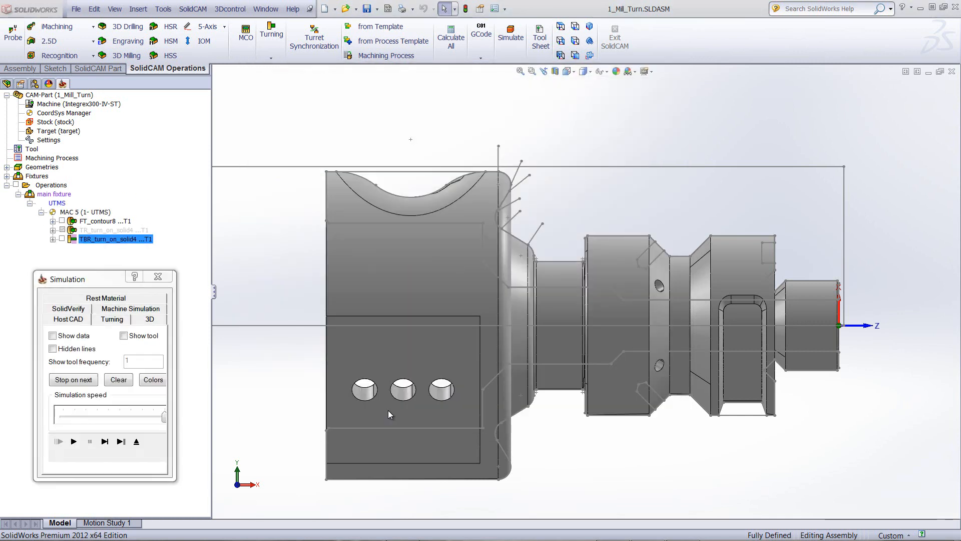
{"action": "left_click", "coordinate": [112, 320]}
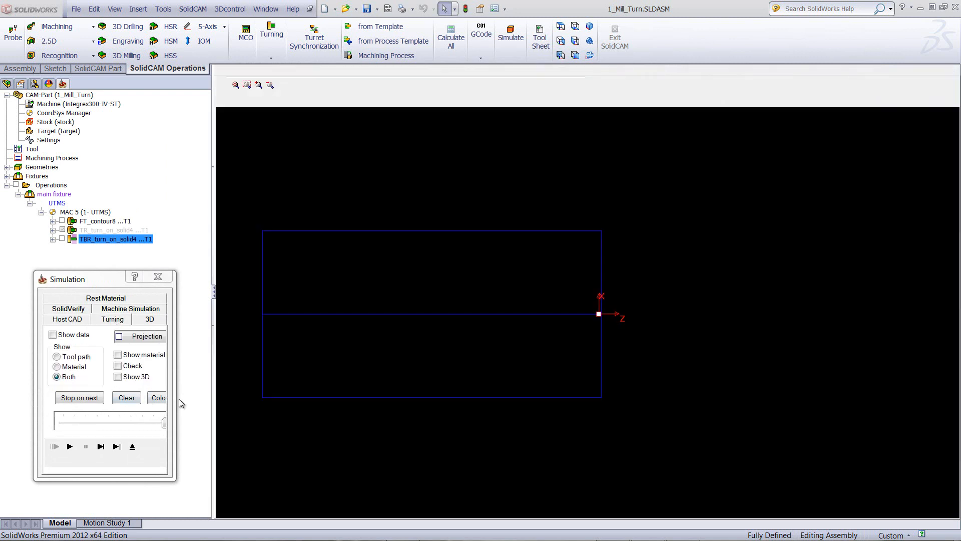
{"action": "left_click", "coordinate": [131, 399]}
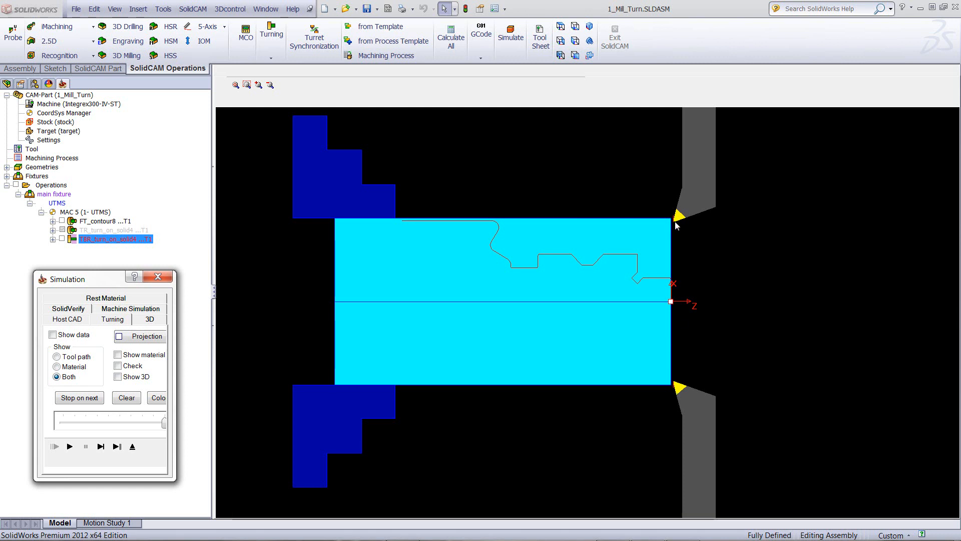
{"action": "left_click", "coordinate": [99, 452]}
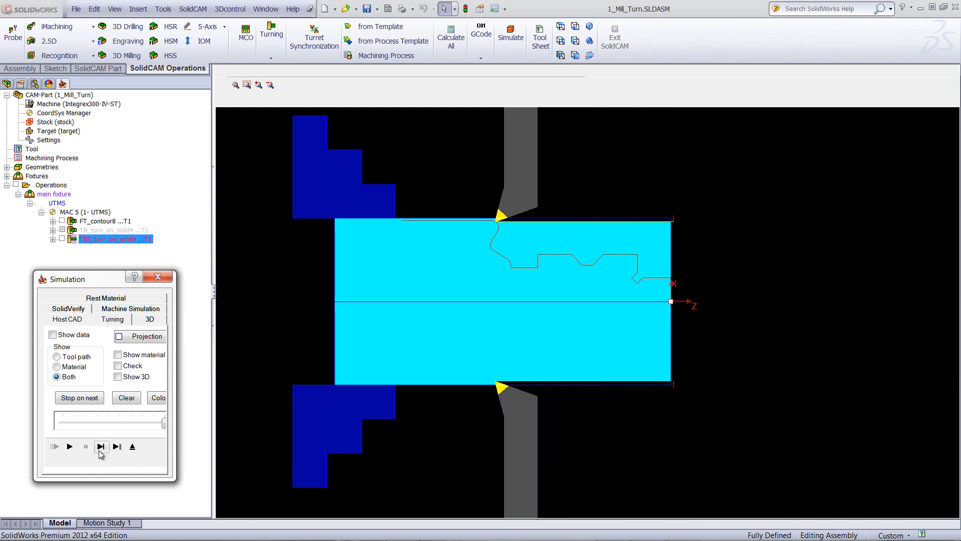
{"action": "left_click", "coordinate": [100, 446]}
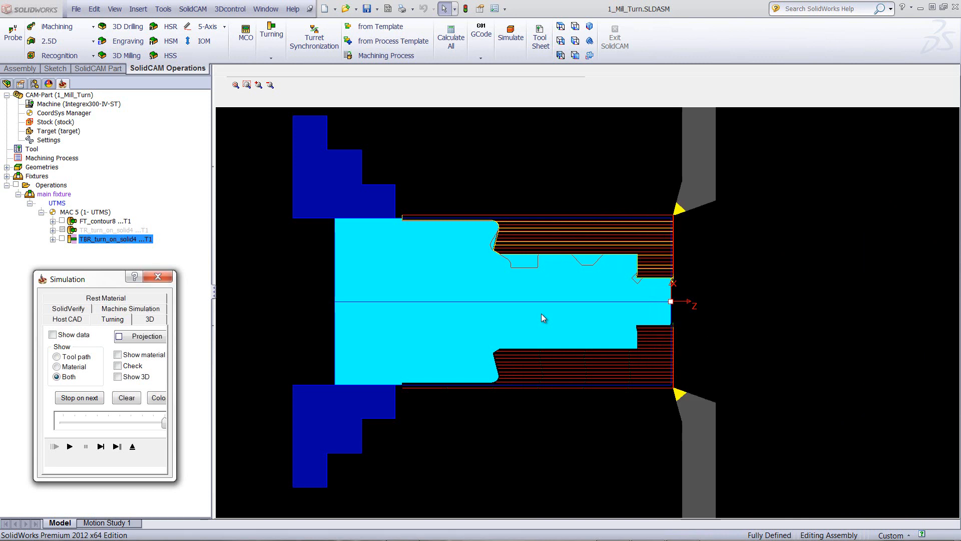
{"action": "left_click", "coordinate": [134, 447]}
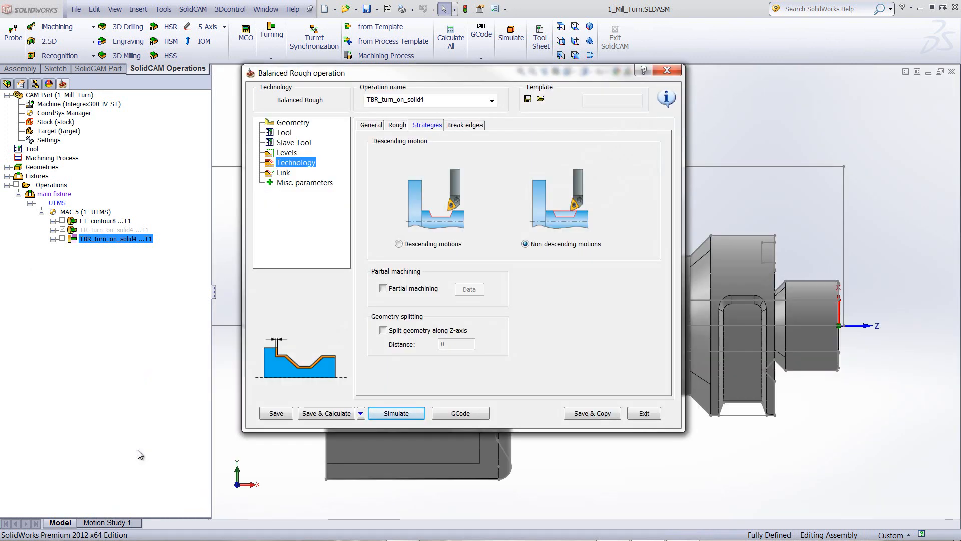
Change the balanced mode to Trailing with a distance of 5
{"action": "left_click", "coordinate": [371, 125]}
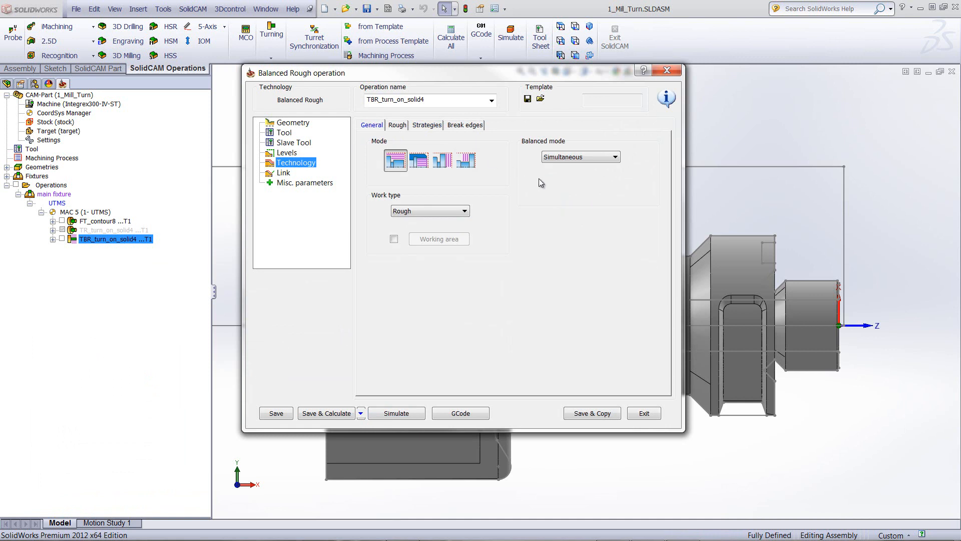
{"action": "left_click", "coordinate": [570, 159]}
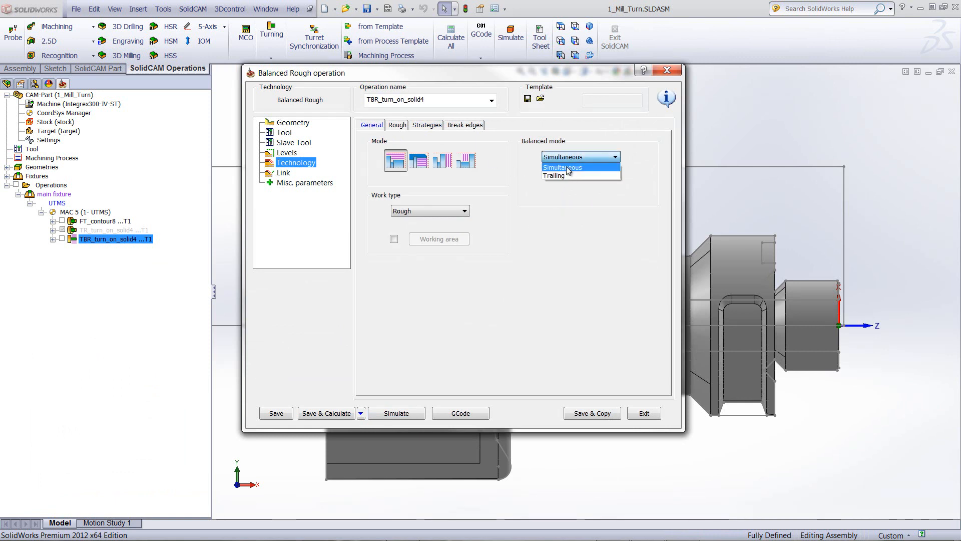
{"action": "left_click", "coordinate": [565, 175]}
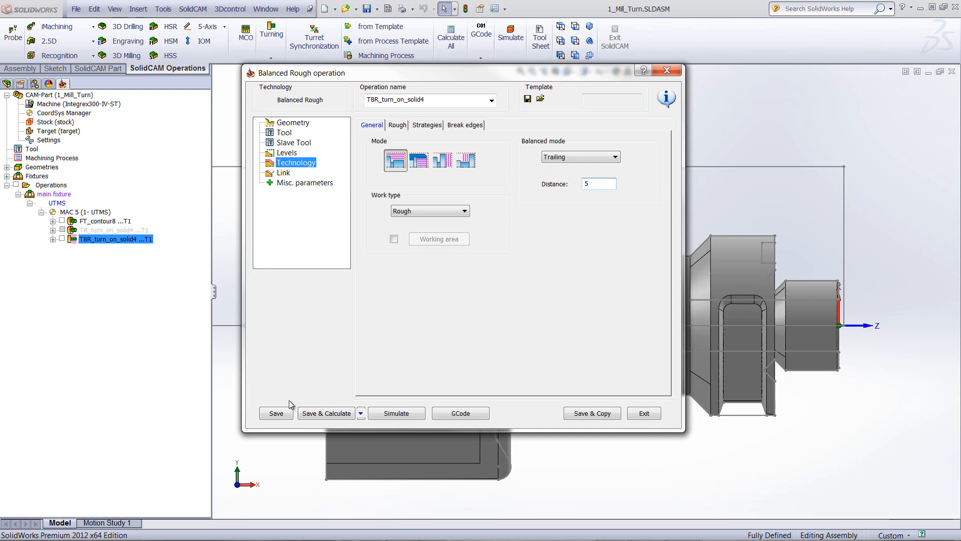
Play the turning simulation of the trailing balanced roughing to examine the offset between the two tools
{"action": "left_click", "coordinate": [391, 414]}
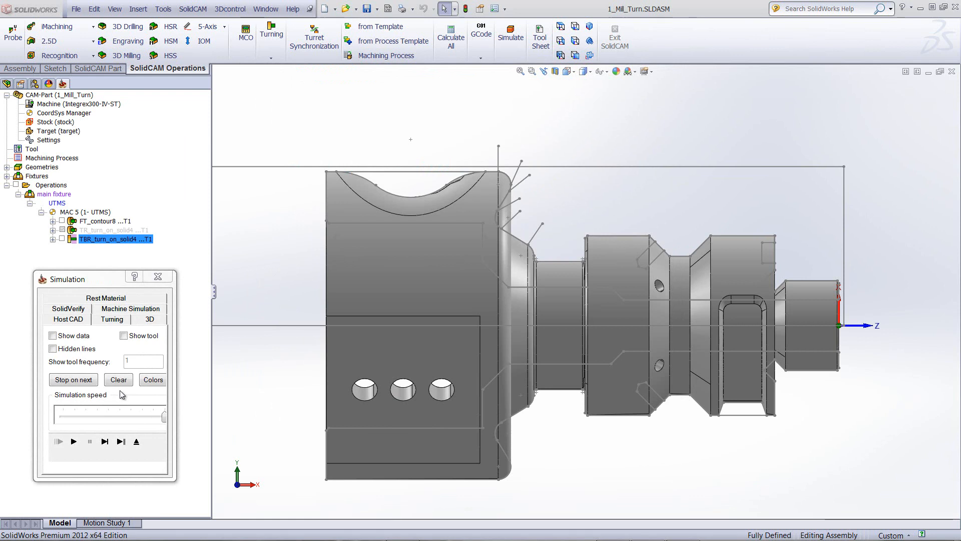
{"action": "left_click", "coordinate": [113, 321]}
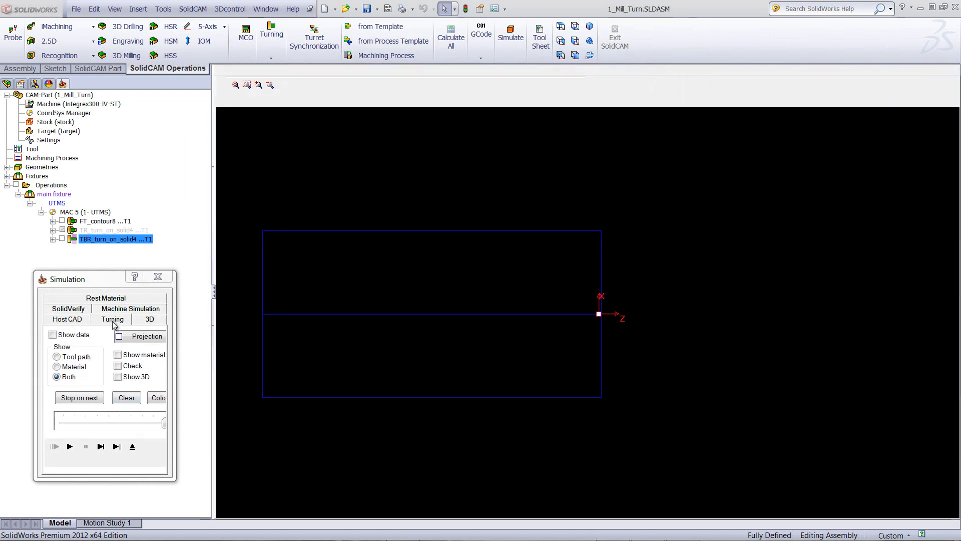
{"action": "left_click", "coordinate": [101, 446]}
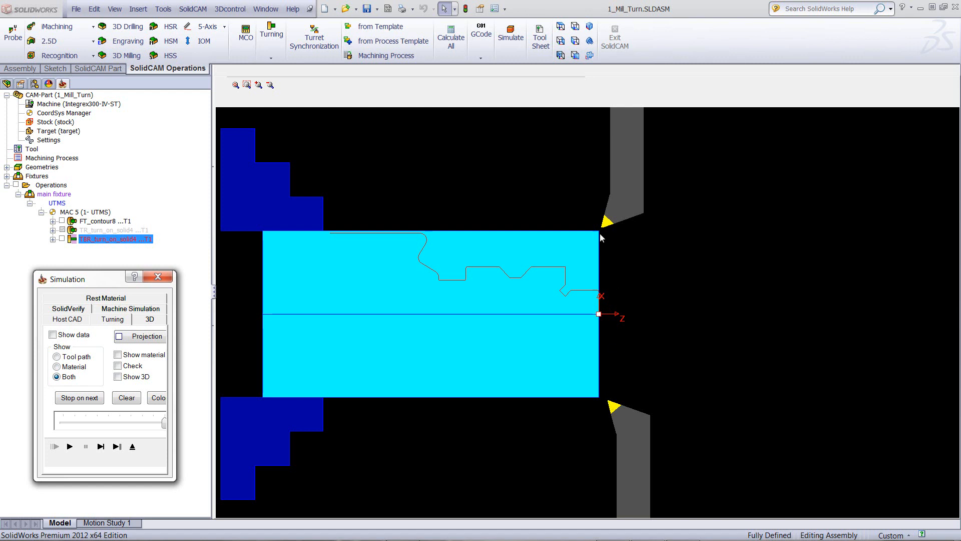
{"action": "left_click", "coordinate": [70, 446]}
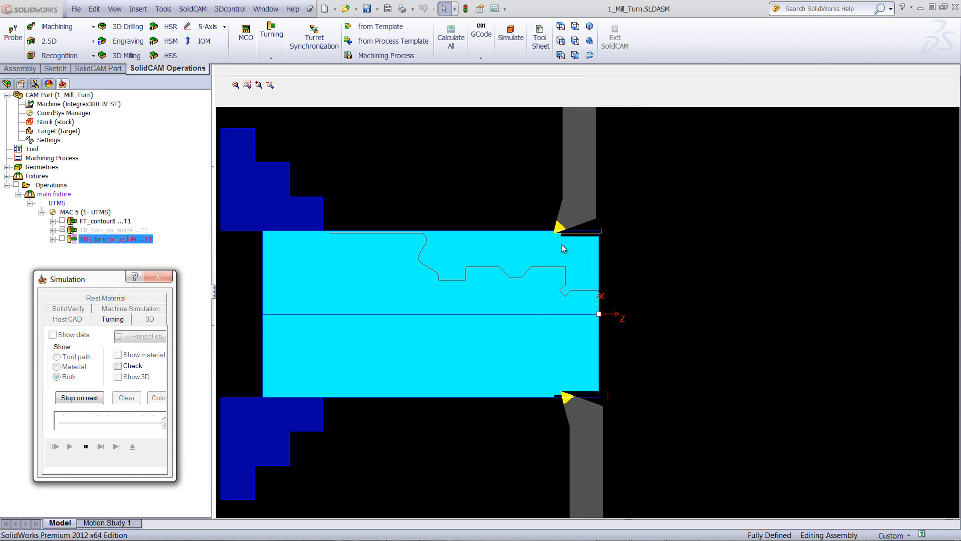